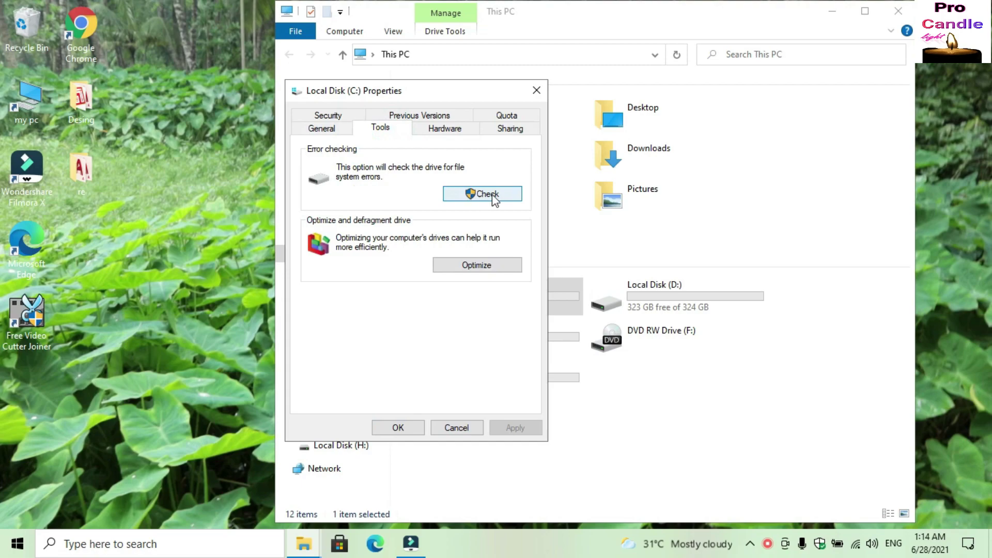
# - Run an error check on Local Disk (C:) and scan the drive for file system errors
pyautogui.click(498, 201)
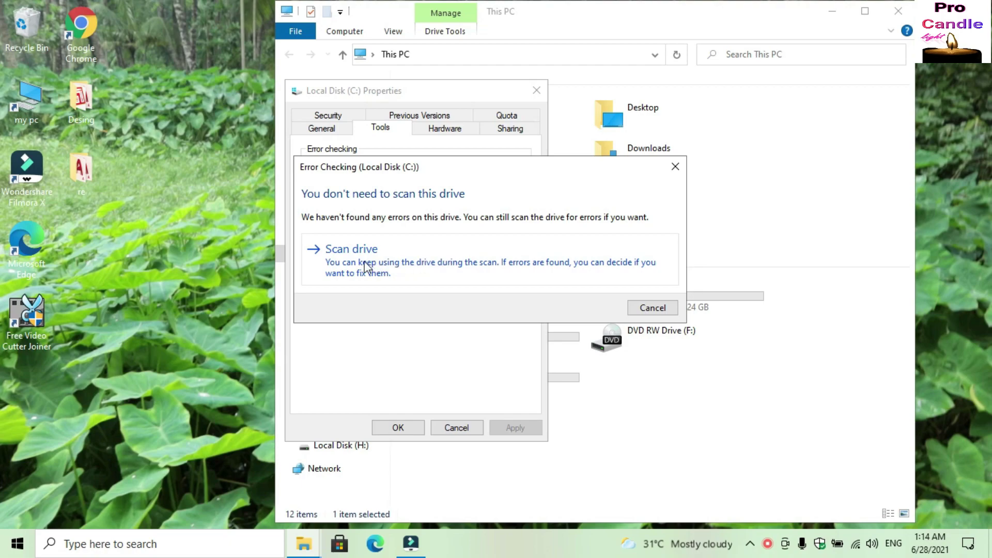
pyautogui.click(442, 264)
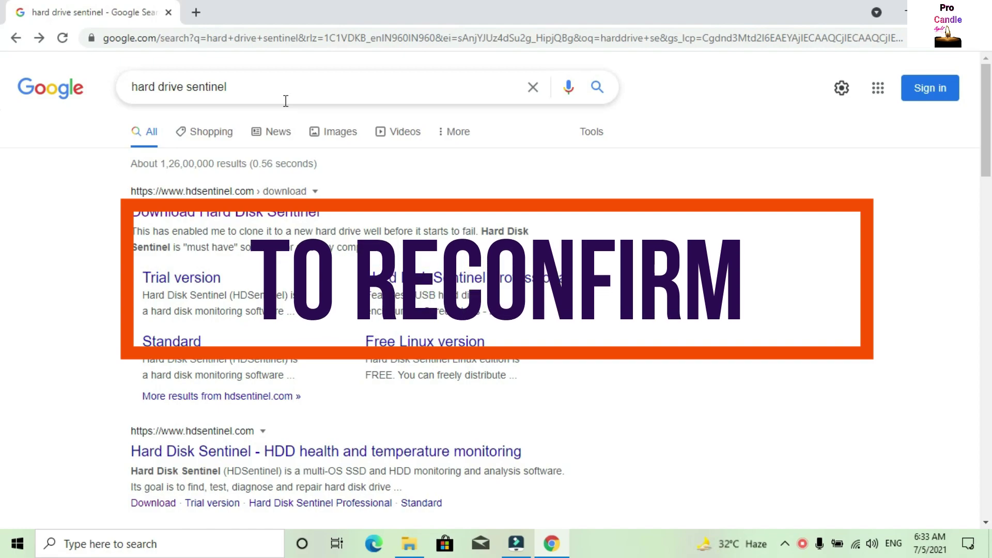
# - Search Google for "hard drive sentinel" and open the Download Hard Disk Sentinel page on hdsentinel.com
pyautogui.click(284, 96)
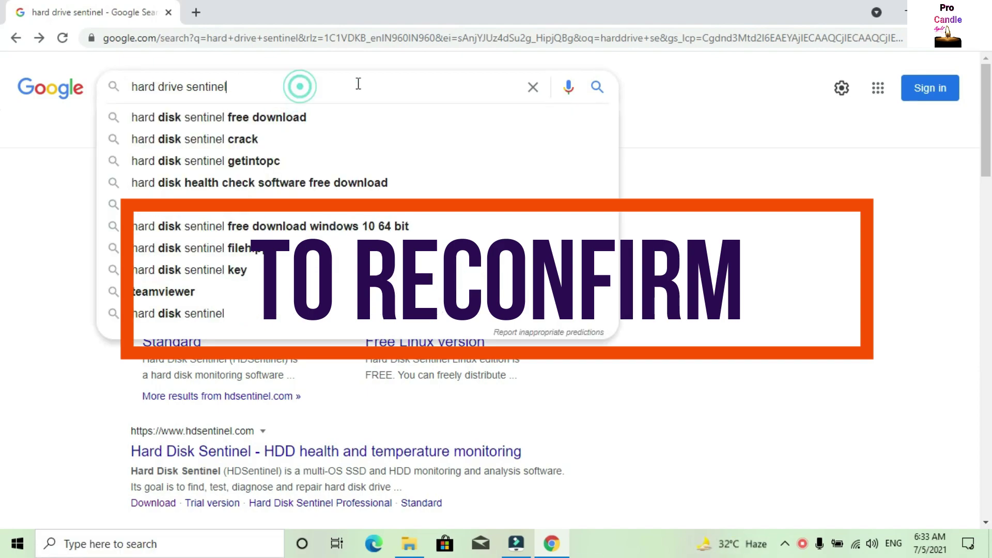
pyautogui.click(597, 88)
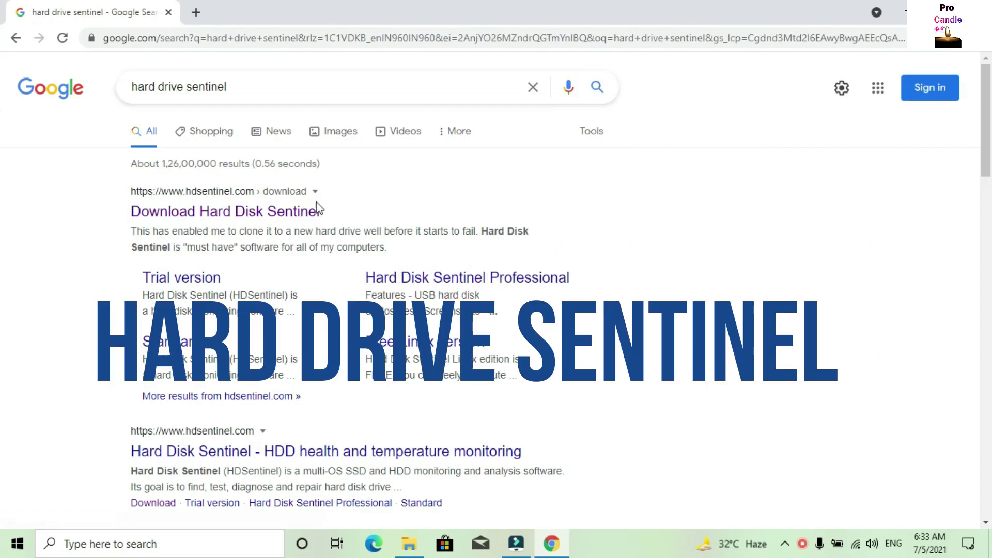
pyautogui.click(282, 213)
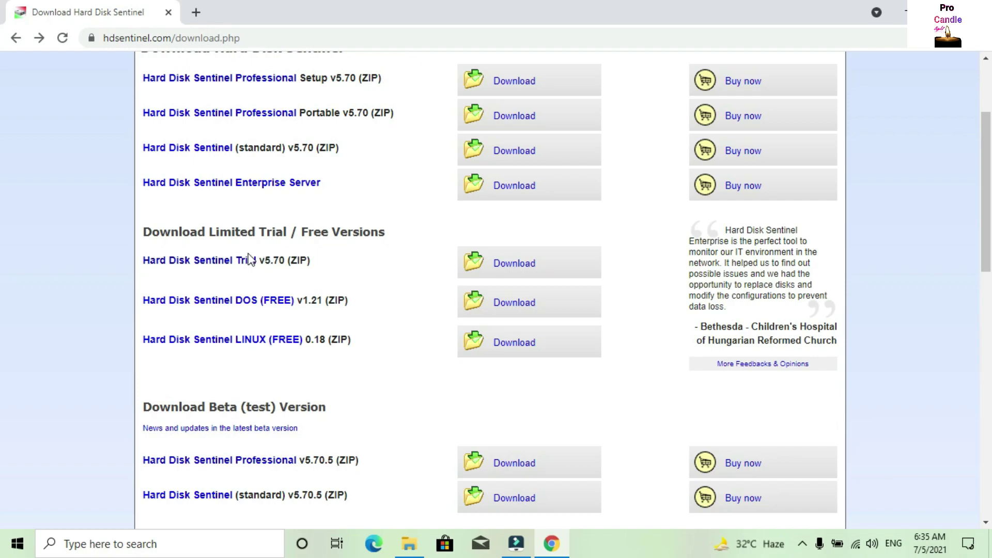
# - Download the Hard Disk Sentinel Trial v5.70 ZIP from the limited trial and free versions
pyautogui.click(530, 266)
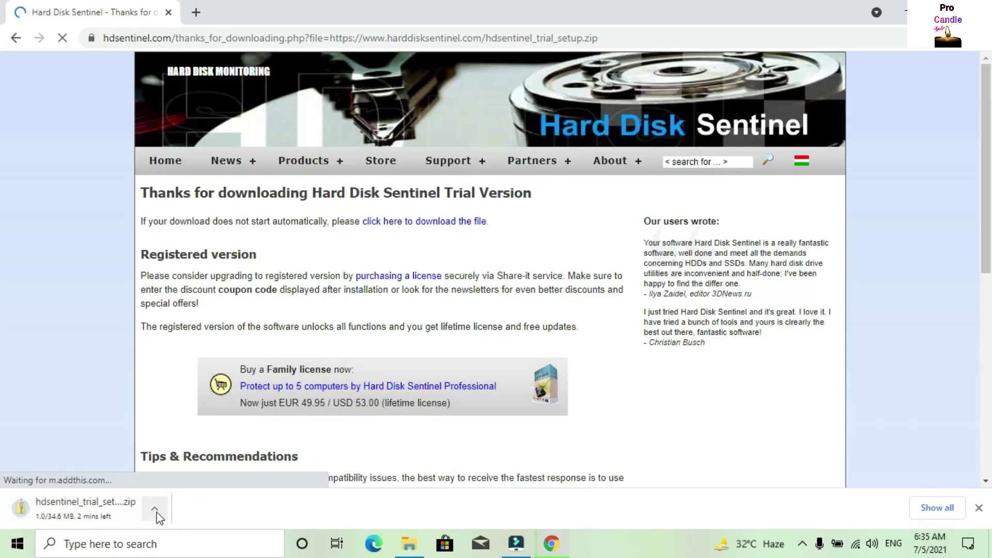
pyautogui.click(155, 510)
pyautogui.click(57, 421)
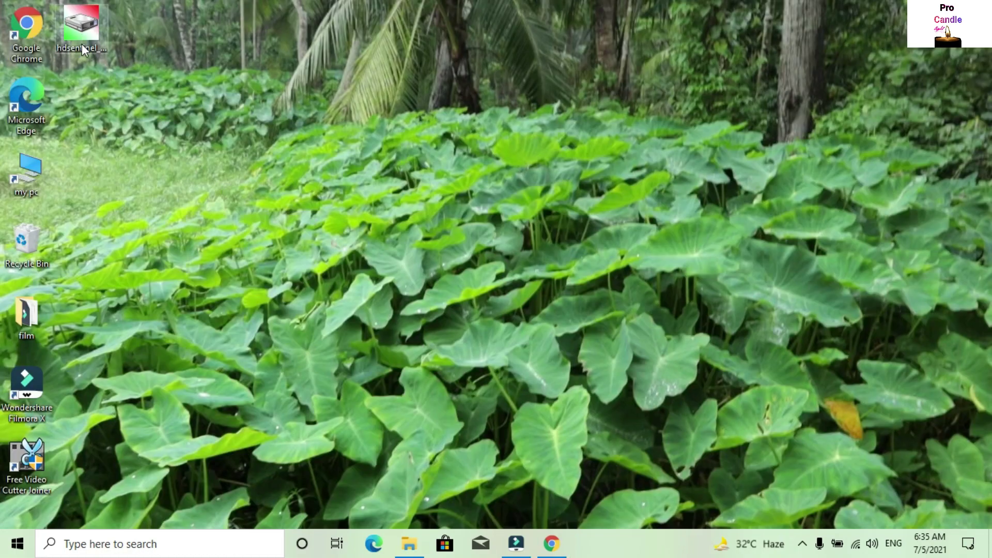
# - Launch the hdsentinel_pro_setup installer from the desktop with English as the setup language and continue to the license agreement
pyautogui.click(88, 41)
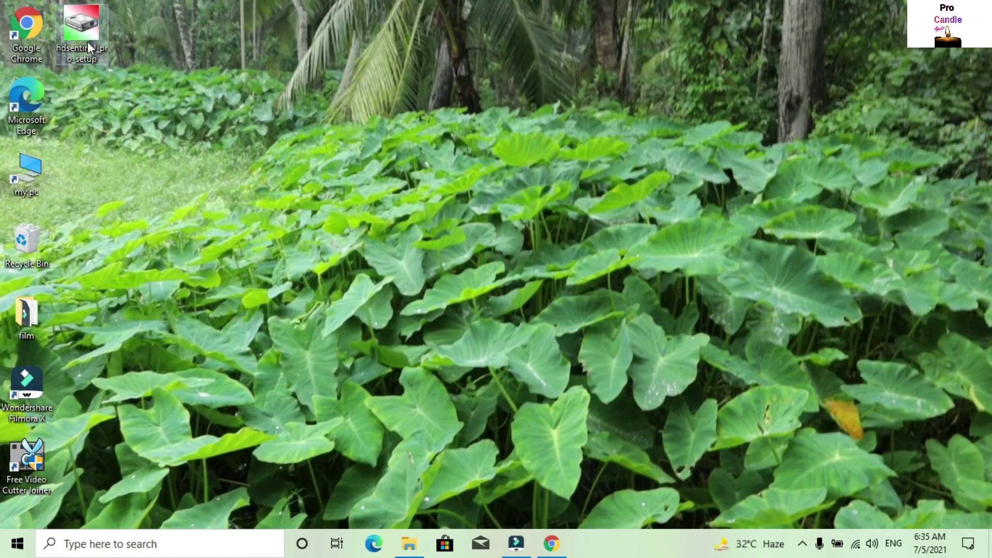
pyautogui.doubleClick(87, 41)
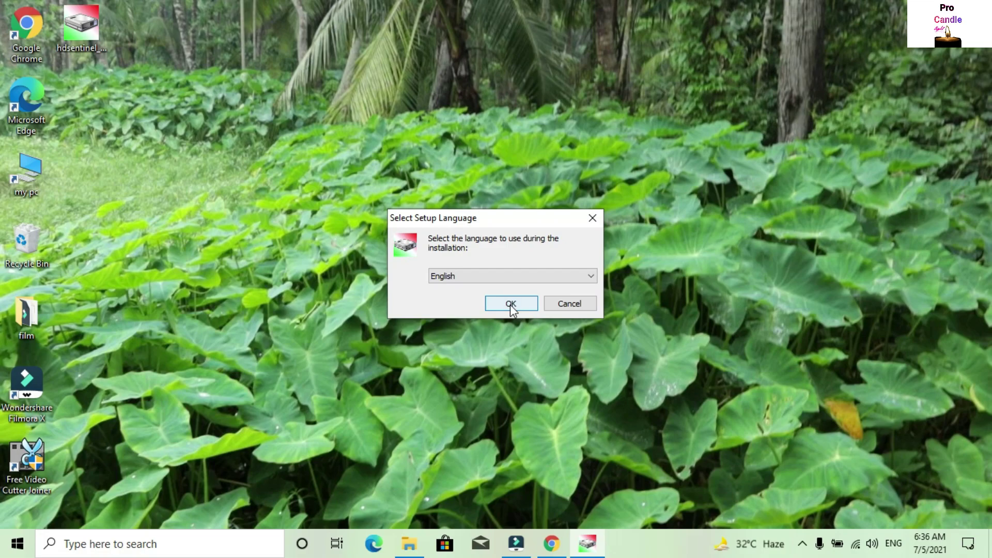
pyautogui.click(510, 305)
pyautogui.click(572, 387)
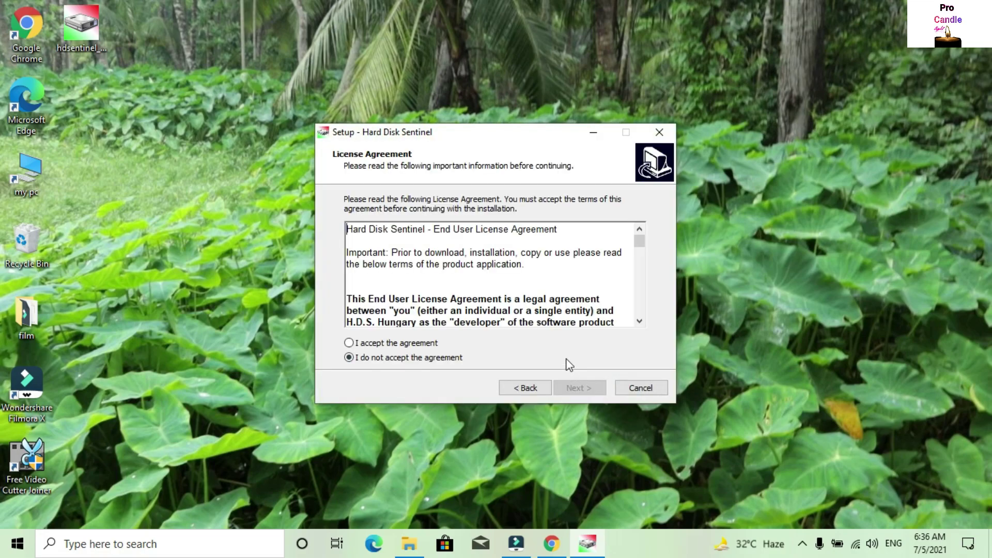
# - Accept the license agreement and continue with the default installation location and the Hard Disk Sentinel Start Menu folder
pyautogui.click(349, 343)
pyautogui.click(578, 389)
pyautogui.click(575, 389)
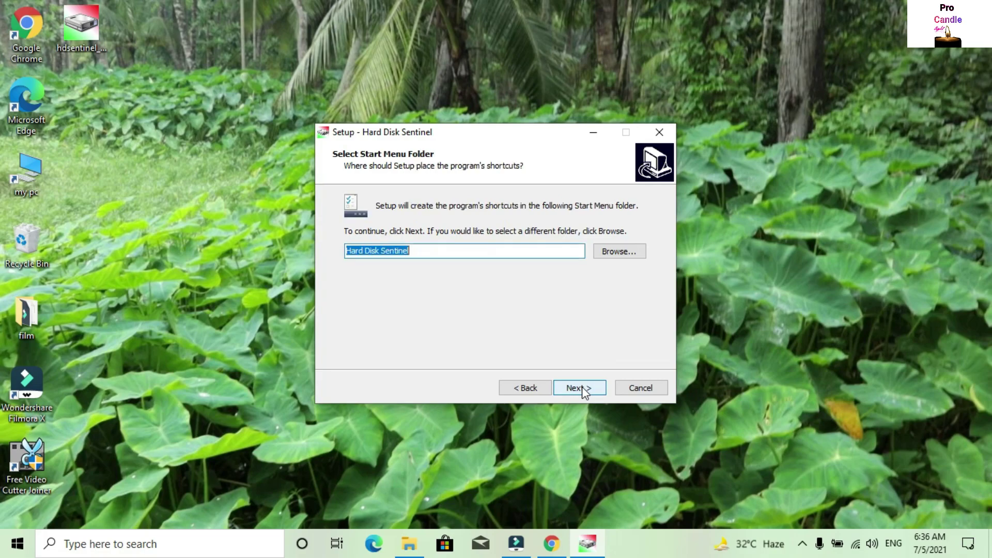
pyautogui.click(575, 388)
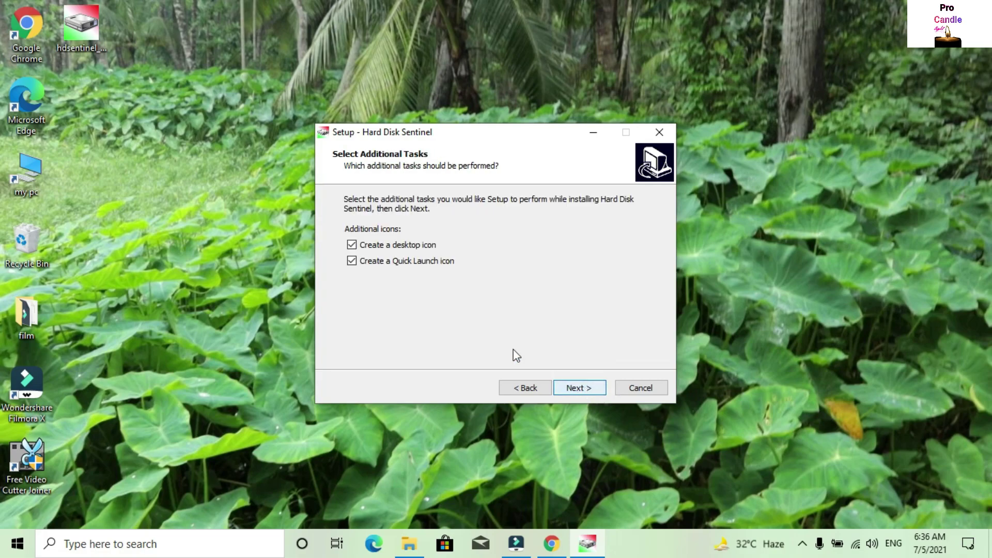
# - Keep both the desktop and Quick Launch icons selected, install Hard Disk Sentinel and finish the setup
pyautogui.click(354, 247)
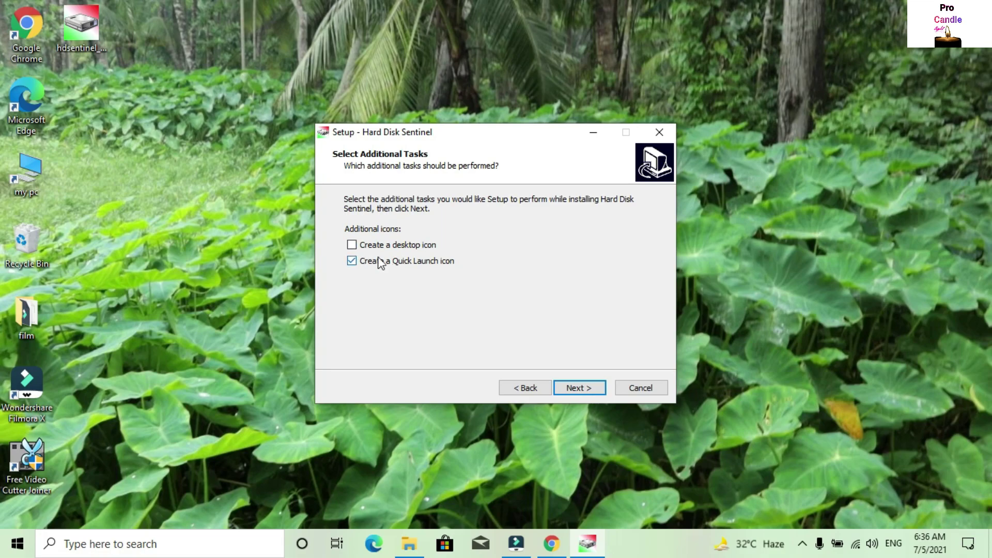
pyautogui.click(353, 245)
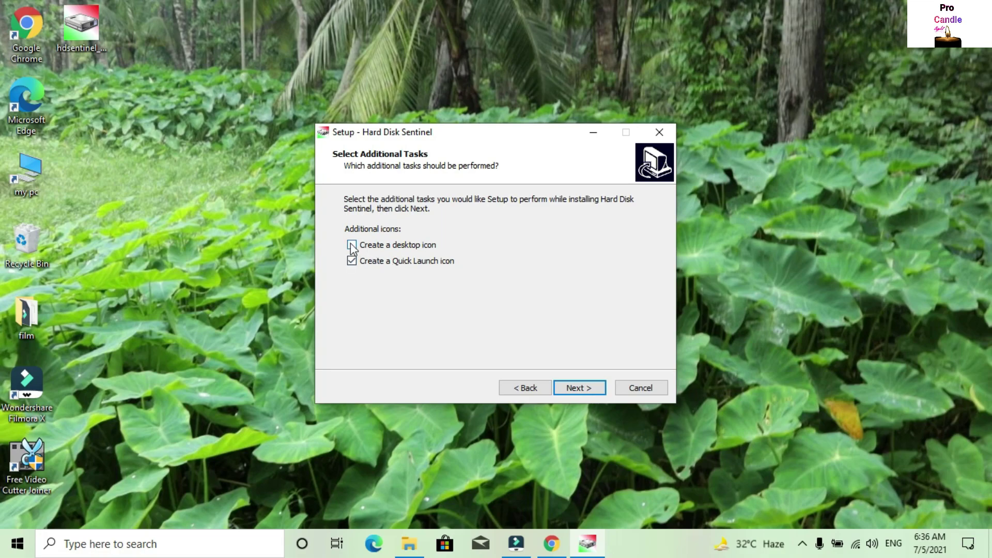
pyautogui.click(581, 388)
pyautogui.click(580, 389)
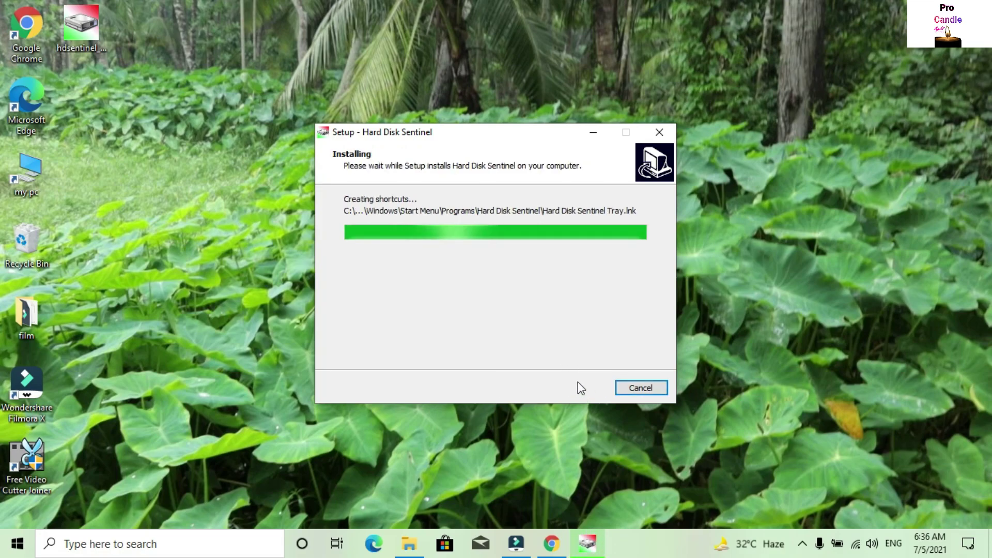
pyautogui.click(578, 385)
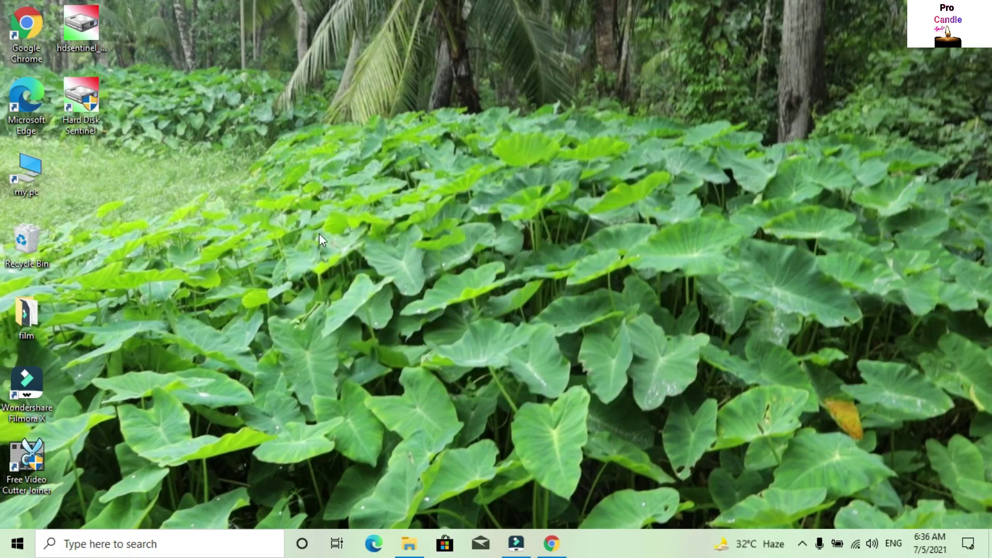
# - Dismiss the evaluation notice in Hard Disk Sentinel and examine the performance and health overview of Disk 0
pyautogui.rightClick(280, 210)
pyautogui.click(266, 247)
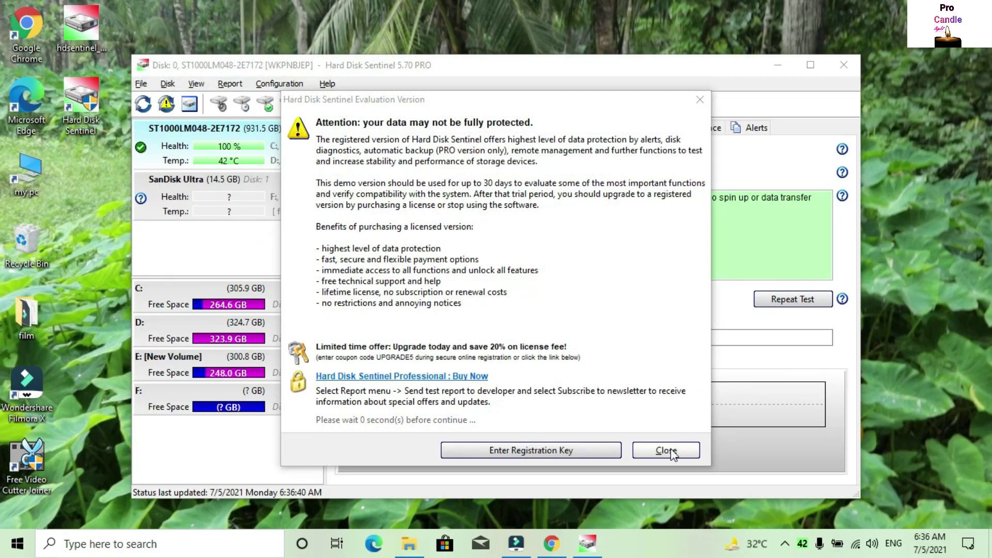
pyautogui.click(668, 451)
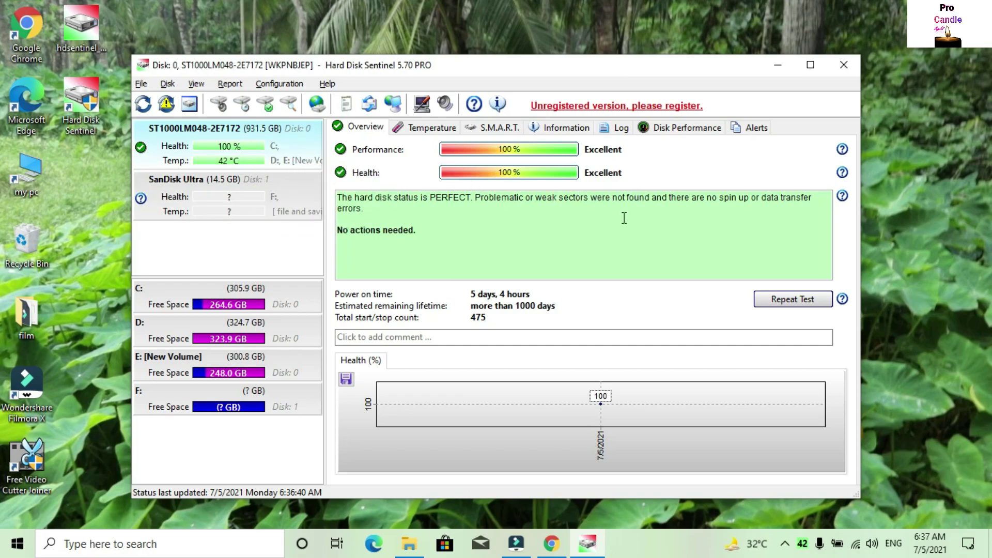
pyautogui.press('Down')
pyautogui.press('Up')
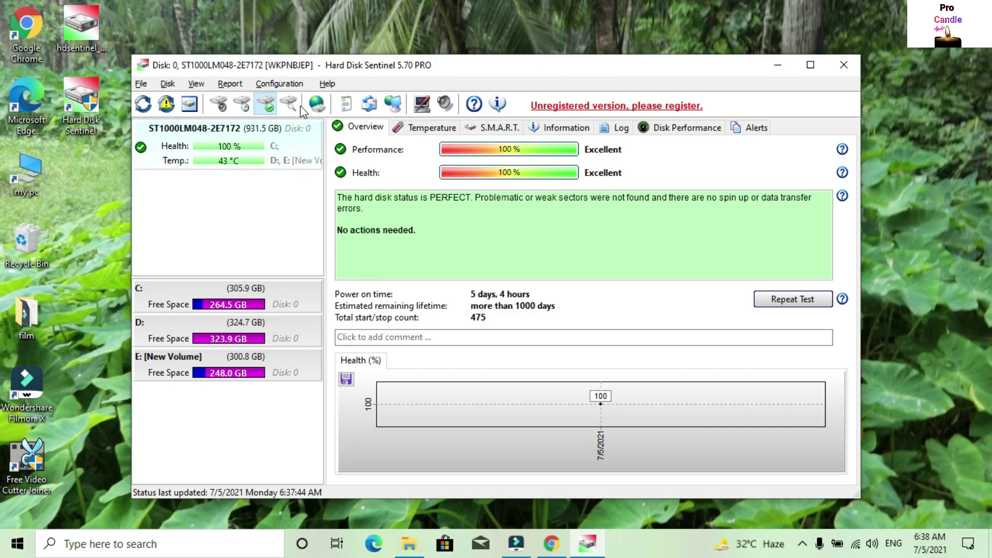
# - Try to start a surface Read test on the 931 GB disk and decline opening the registration website
pyautogui.press('super')
pyautogui.click(336, 109)
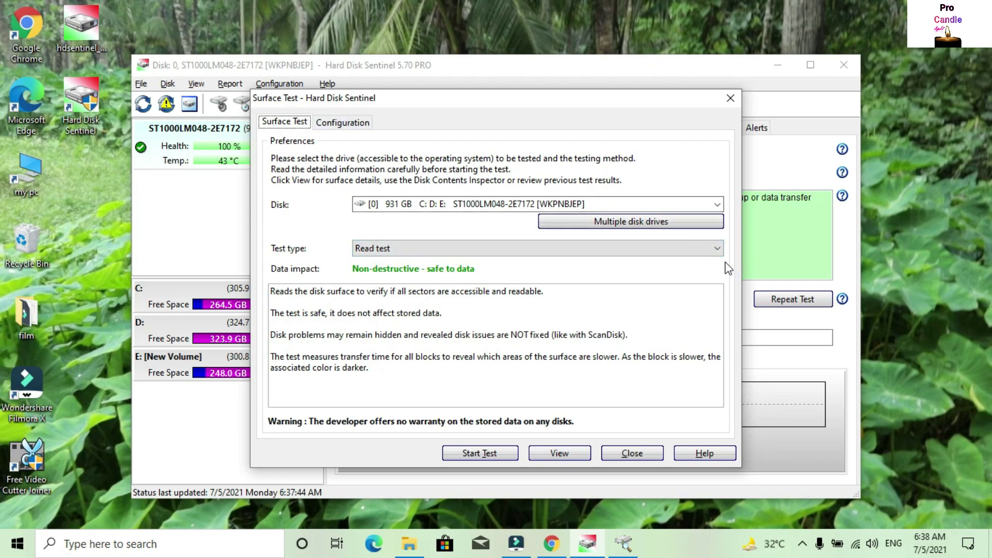
pyautogui.click(718, 249)
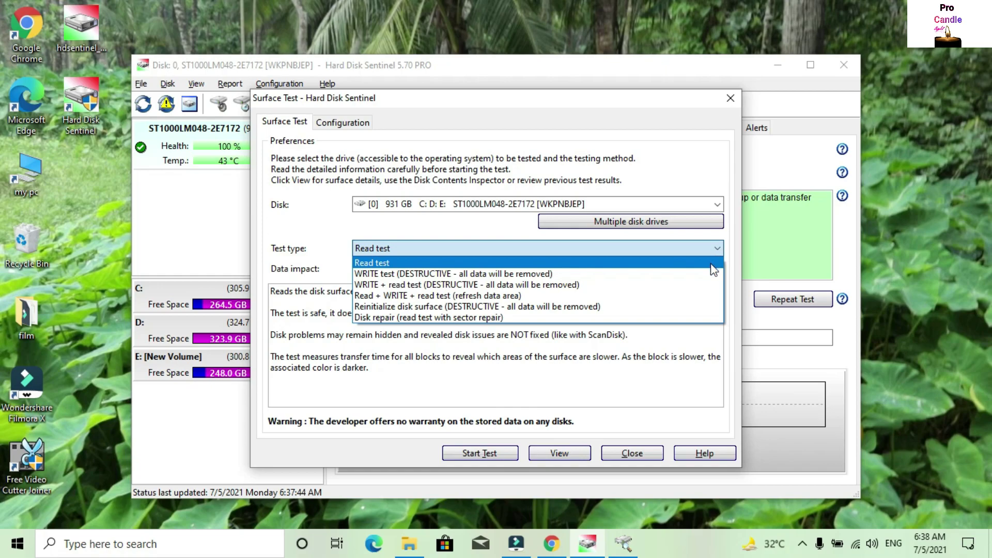
pyautogui.click(691, 329)
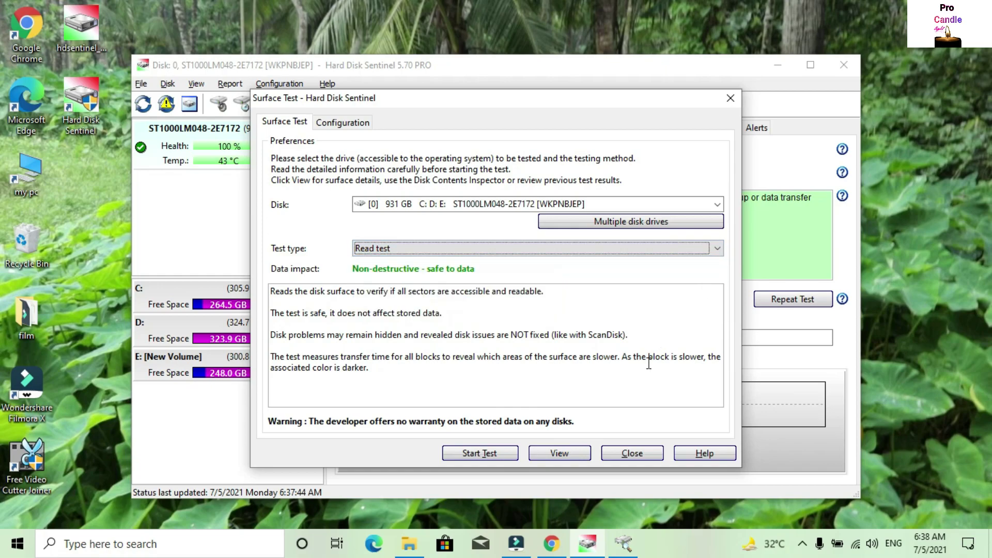
pyautogui.click(498, 454)
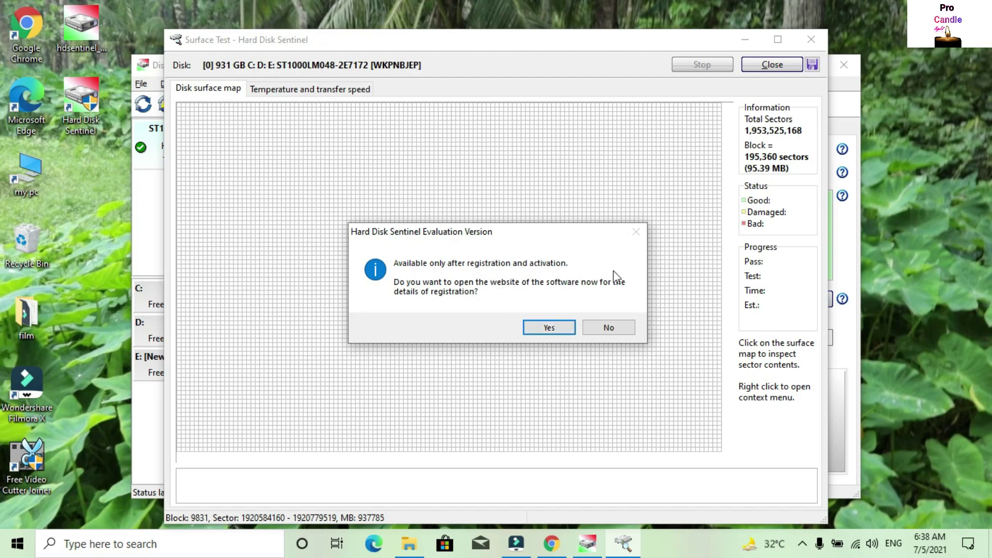
pyautogui.click(613, 328)
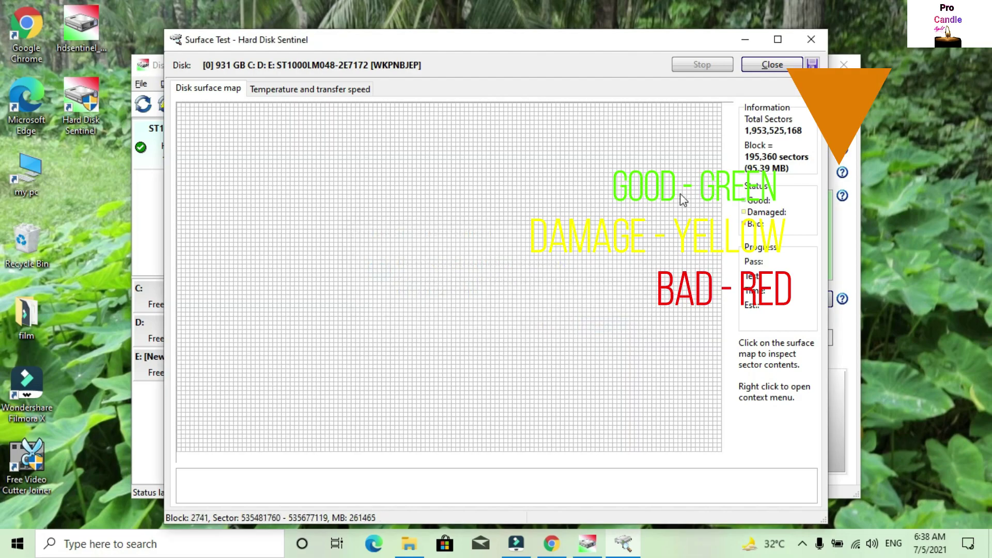